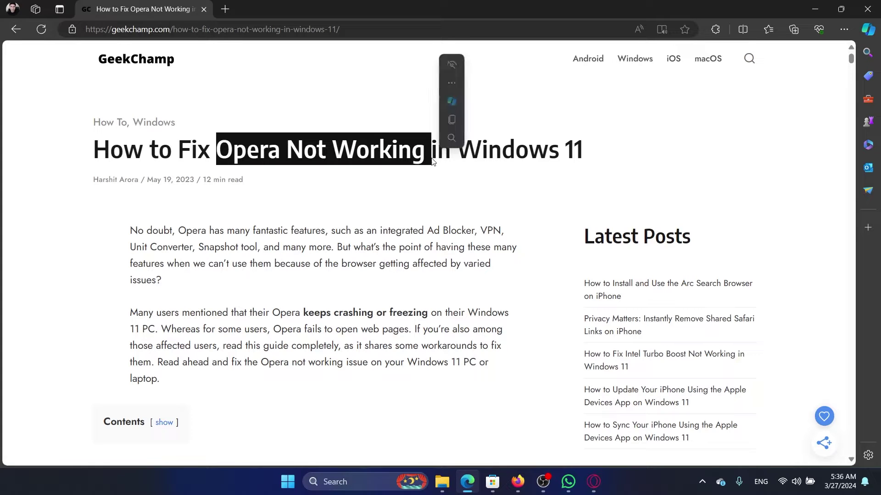
# Launch Task Manager from the Windows taskbar search.
pyautogui.click(454, 219)
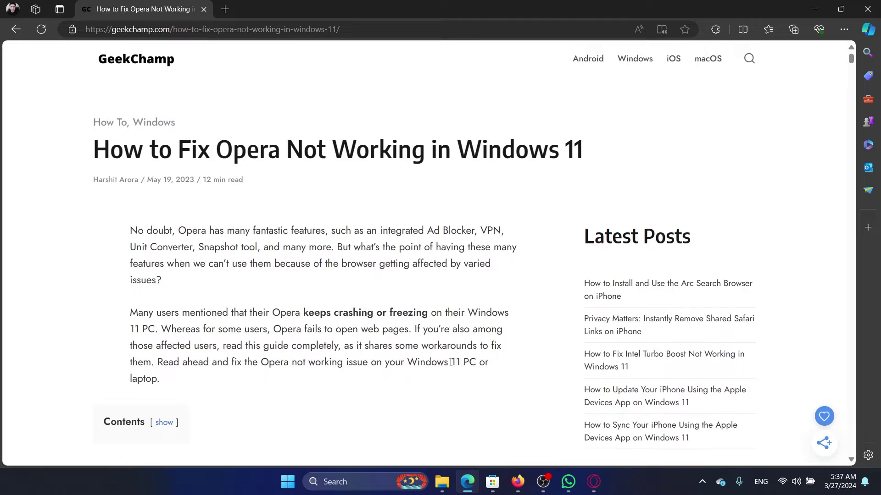
pyautogui.click(370, 482)
pyautogui.write('task Scheduler')
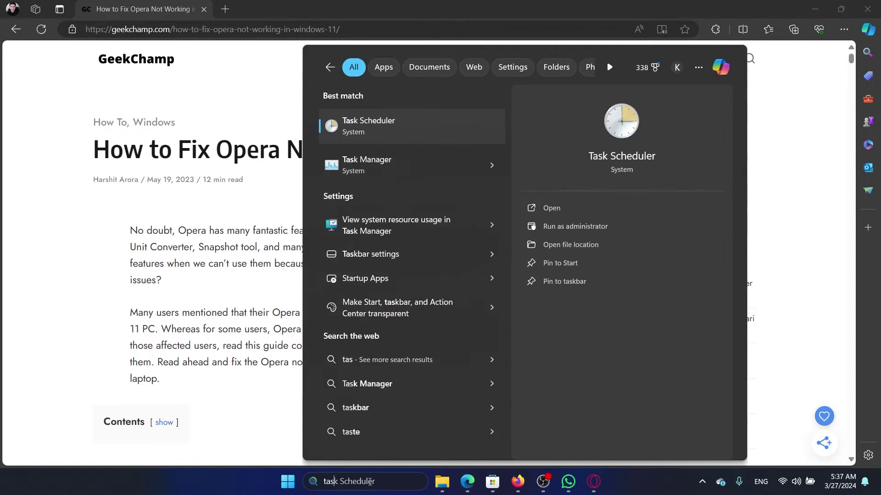
pyautogui.click(387, 162)
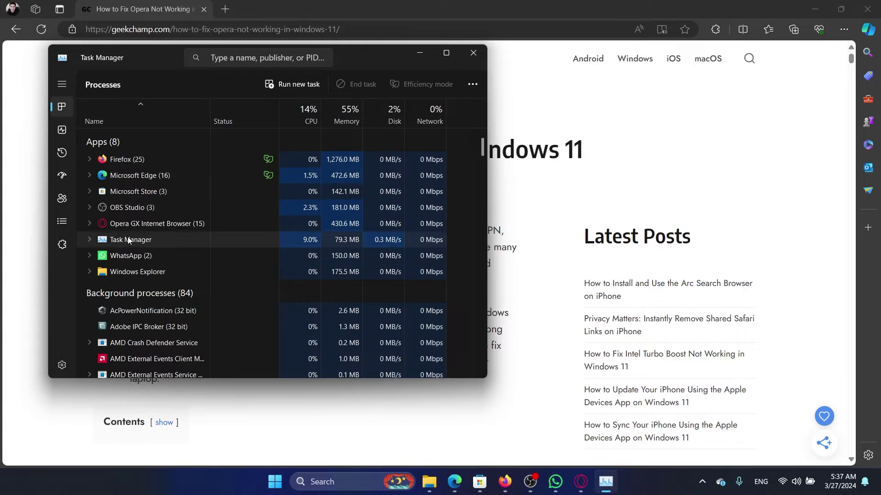
# End the Opera GX Internet Browser processes in Task Manager and close it.
pyautogui.rightClick(130, 226)
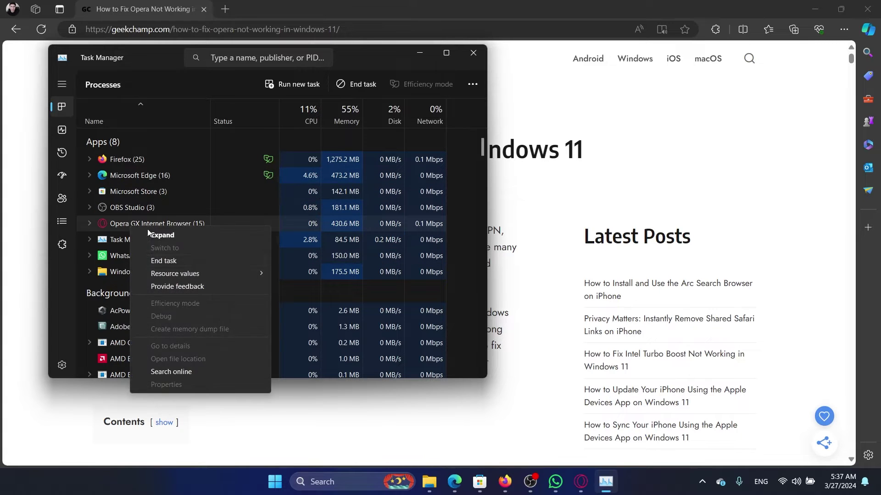
pyautogui.click(198, 258)
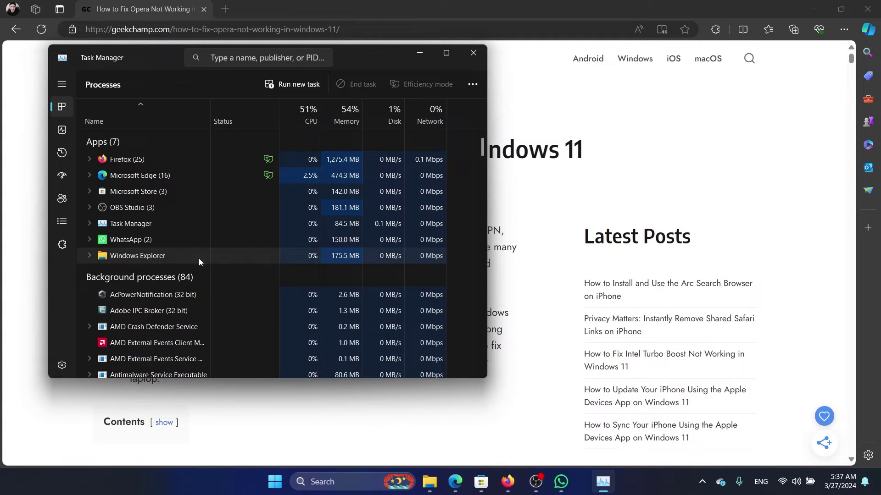
pyautogui.click(446, 53)
pyautogui.scroll(-3, 289, 208)
pyautogui.scroll(-2, 116, 260)
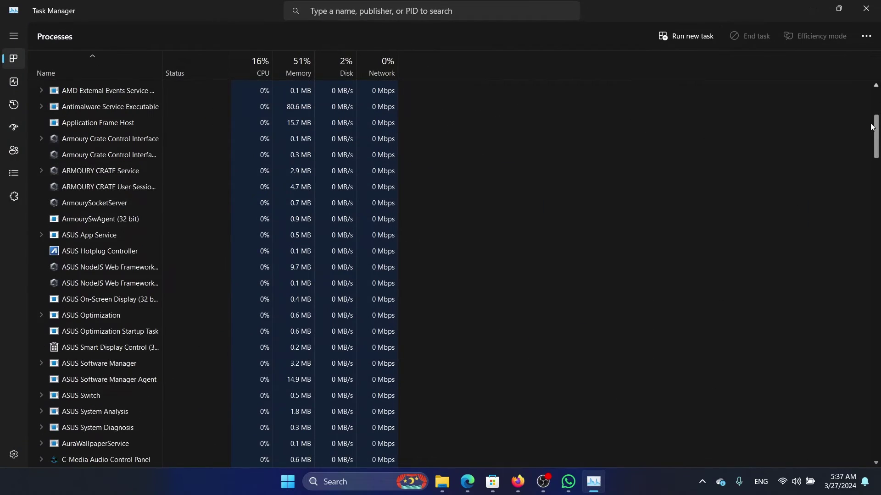
pyautogui.moveTo(876, 132); pyautogui.dragTo(876, 229)
pyautogui.scroll(1, 223, 275)
pyautogui.scroll(2, 223, 274)
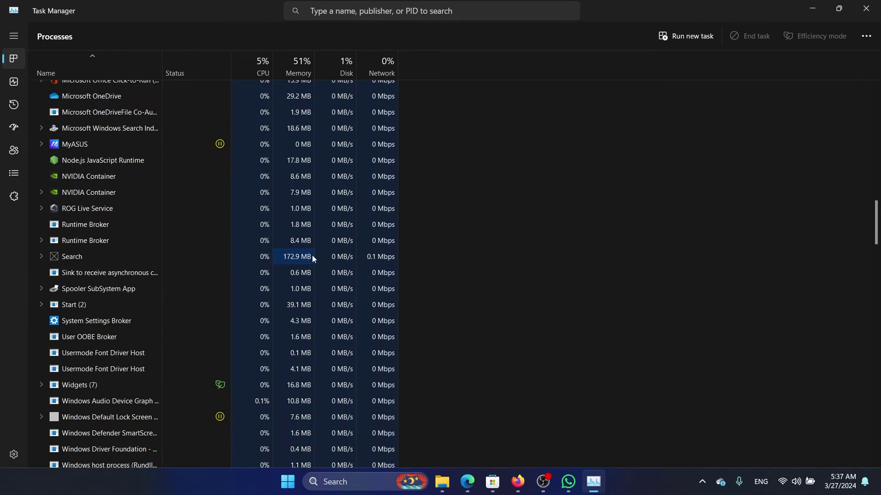
pyautogui.click(877, 5)
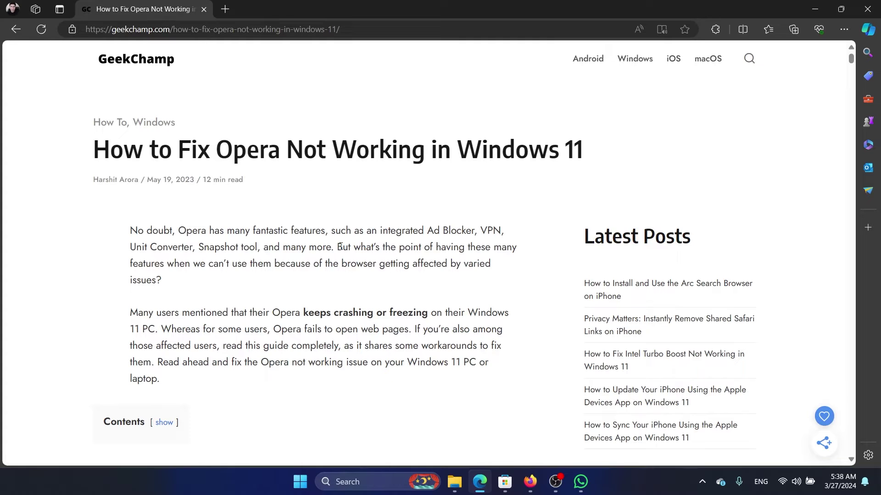
# Bring up the Start button's quick-link menu of system tools.
pyautogui.rightClick(300, 482)
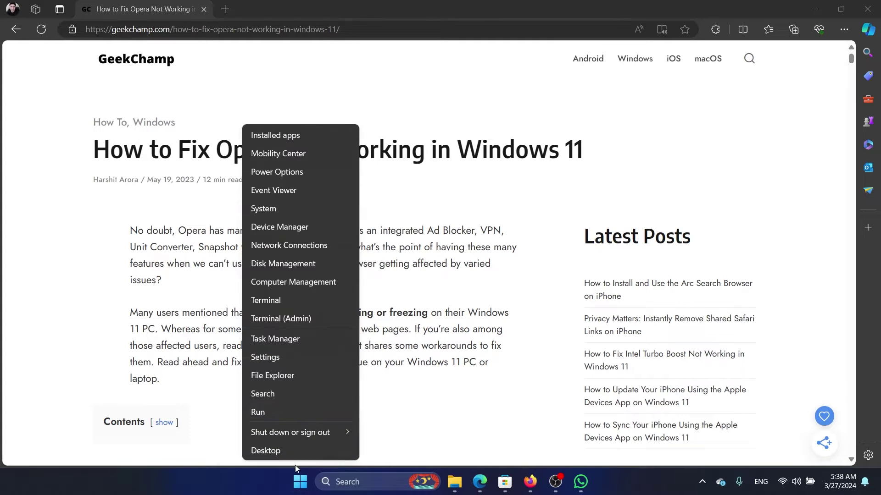
# Go to Settings > Apps > Installed apps, maximized.
pyautogui.click(305, 357)
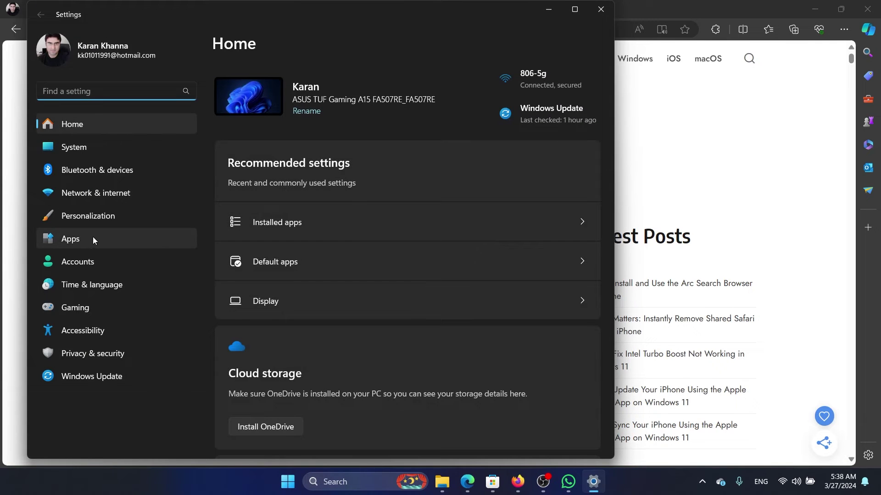
pyautogui.click(90, 247)
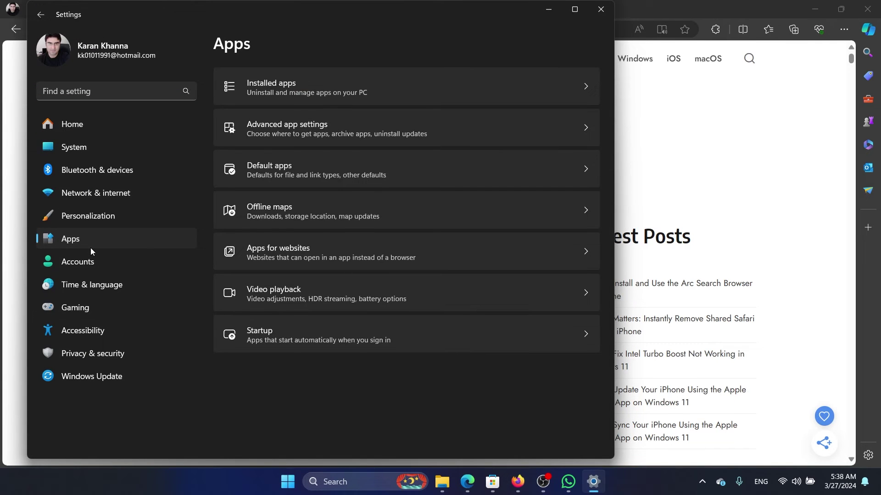
pyautogui.click(360, 87)
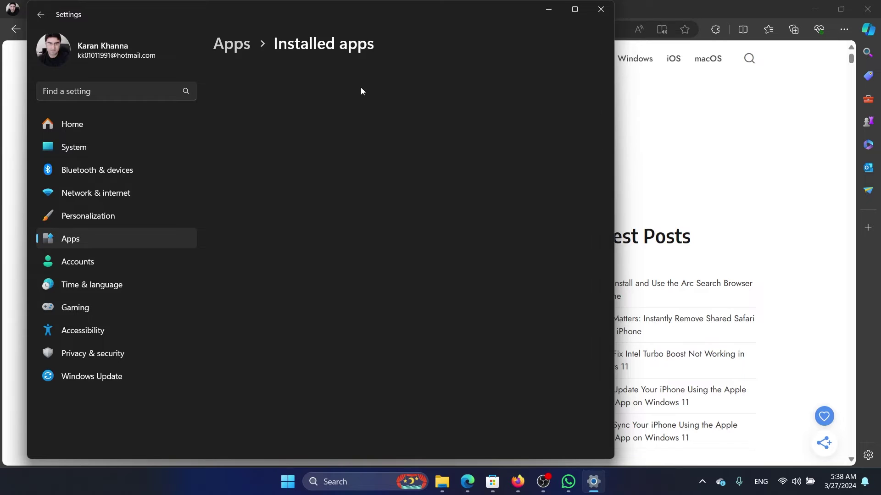
pyautogui.click(574, 9)
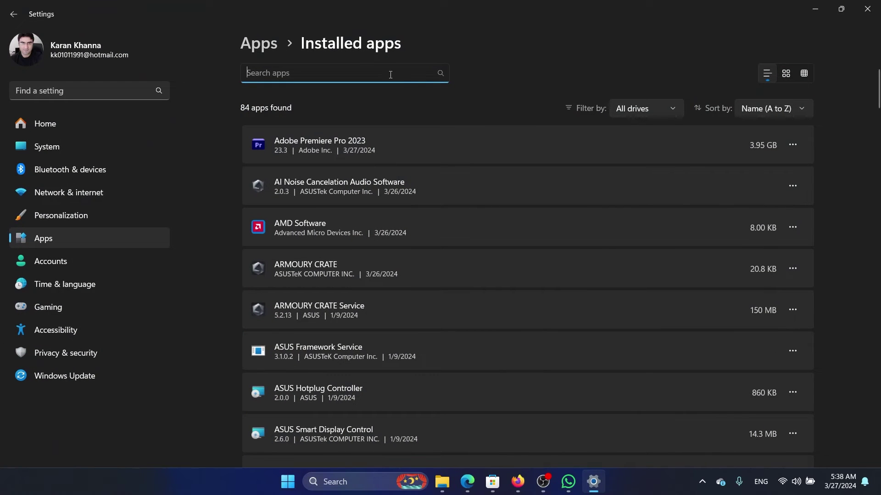
pyautogui.write('mc')
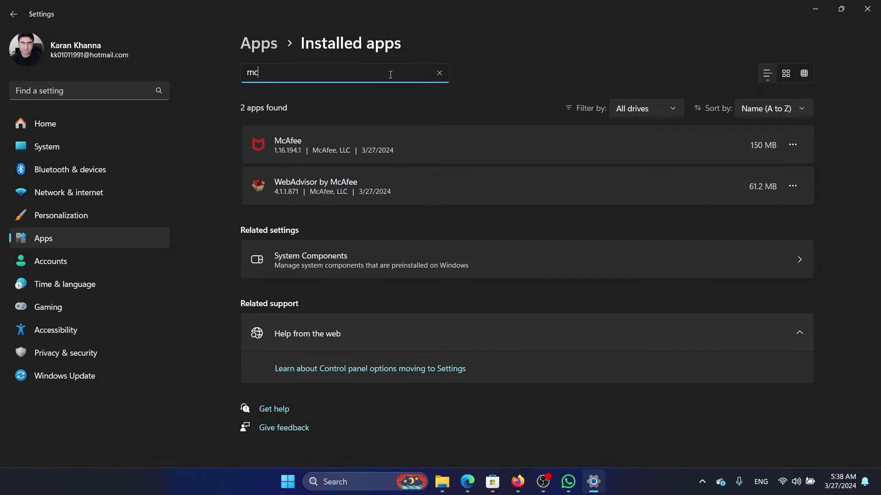
# Uninstall the McAfee app from the installed apps list, confirming removal.
pyautogui.click(787, 143)
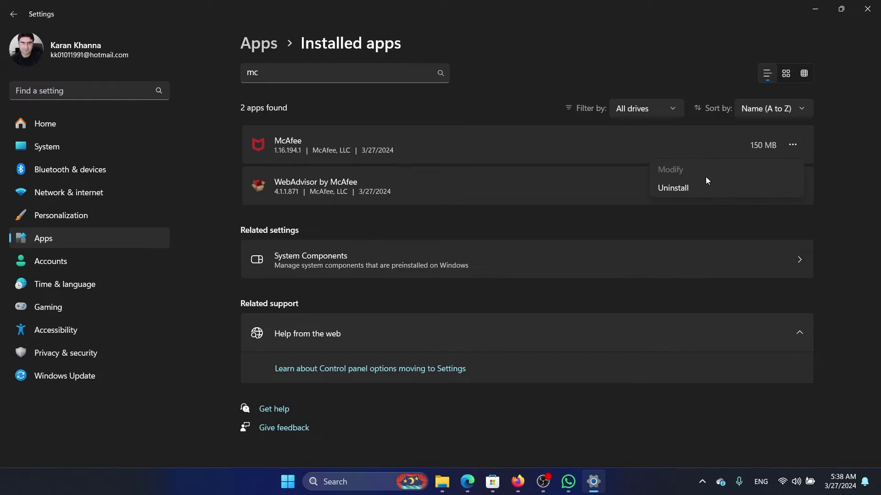
pyautogui.click(690, 191)
pyautogui.click(757, 206)
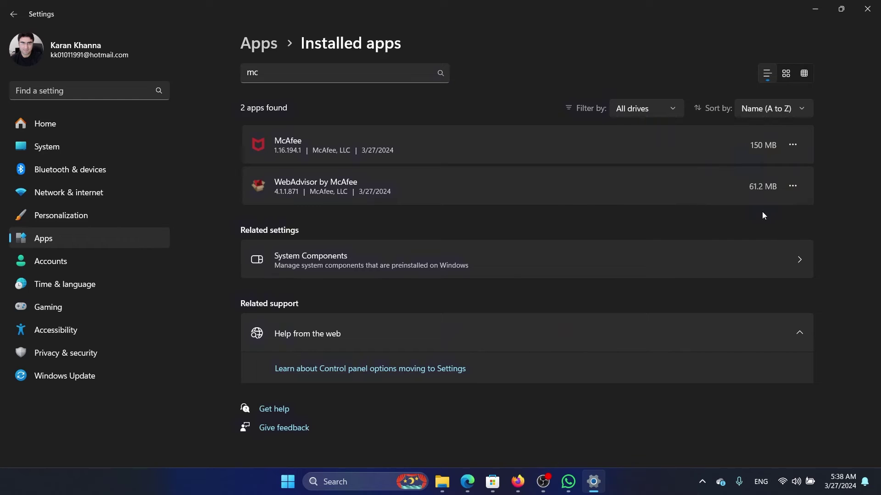
# Uninstall WebAdvisor by McAfee from the installed apps list, confirming removal.
pyautogui.click(791, 189)
pyautogui.click(730, 233)
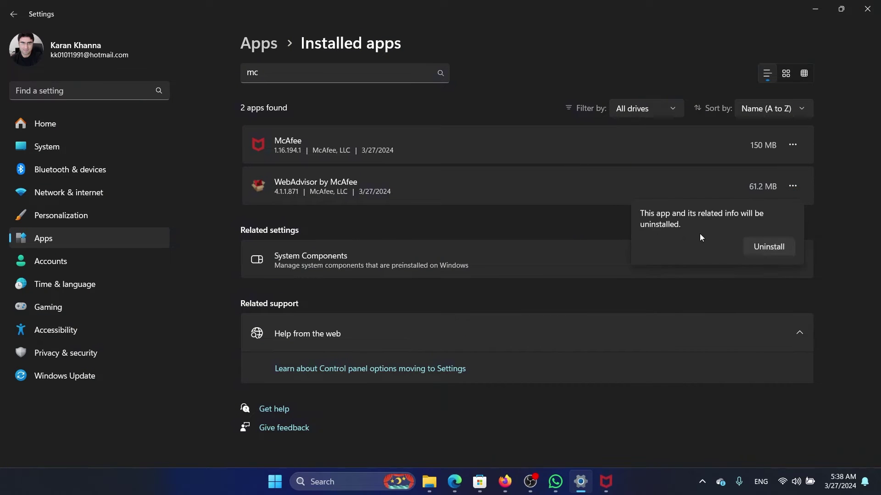
pyautogui.click(763, 245)
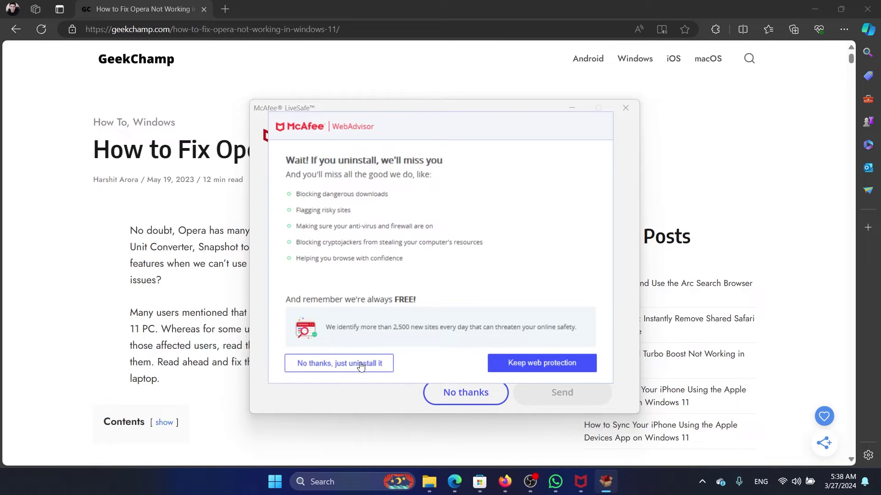
# Decline web protection, skip the feedback form and remove McAfee in its uninstaller.
pyautogui.click(360, 364)
pyautogui.click(358, 366)
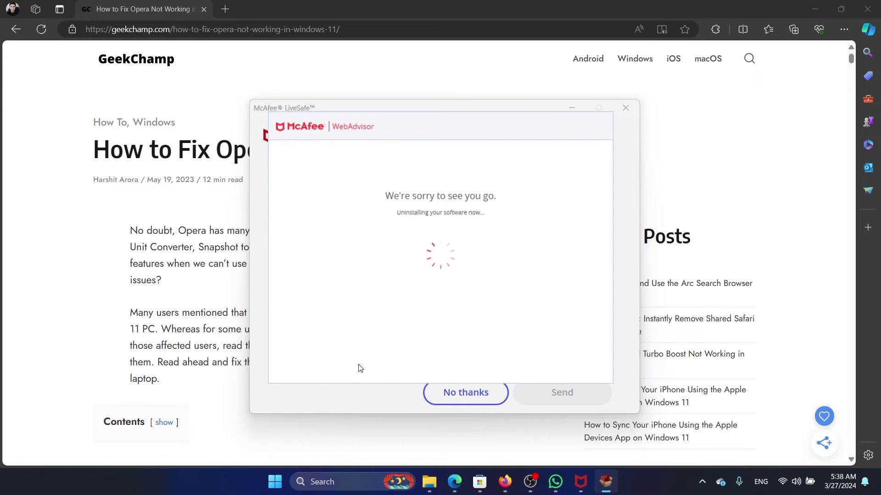
pyautogui.click(457, 393)
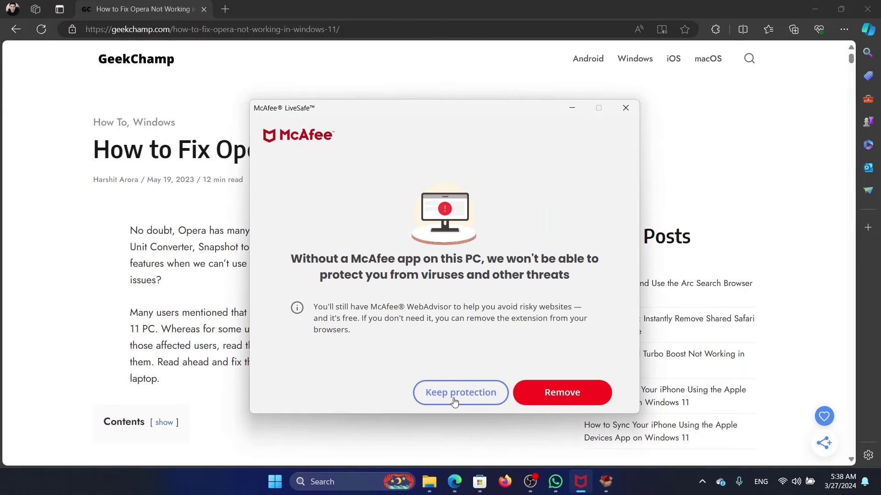
pyautogui.click(557, 394)
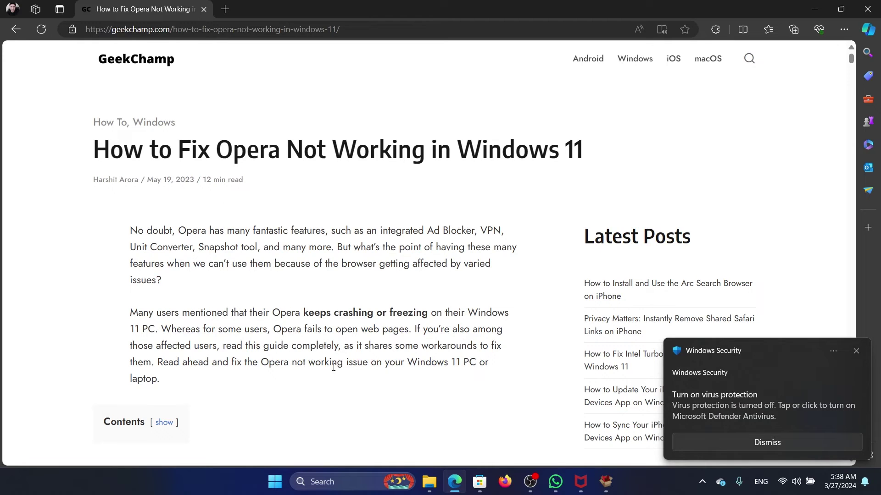
# Reach the Installed apps list in Settings and filter it for Opera.
pyautogui.click(340, 481)
pyautogui.write('op')
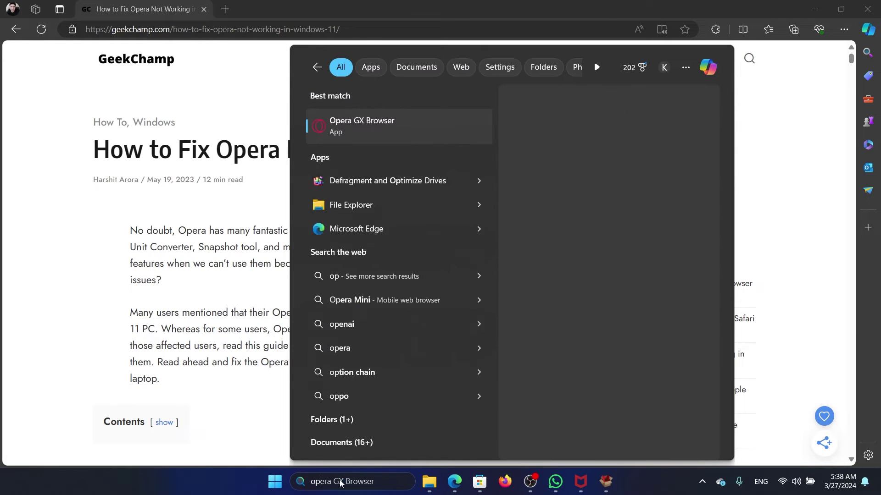
pyautogui.write('era')
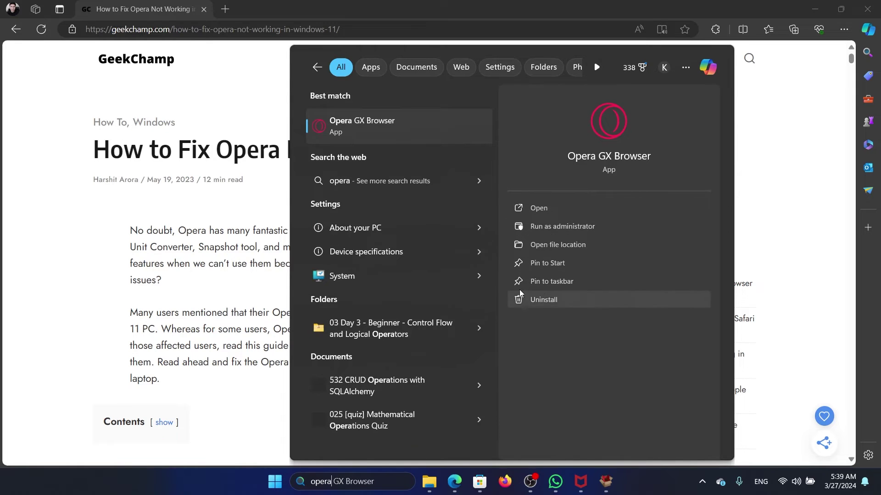
pyautogui.click(189, 386)
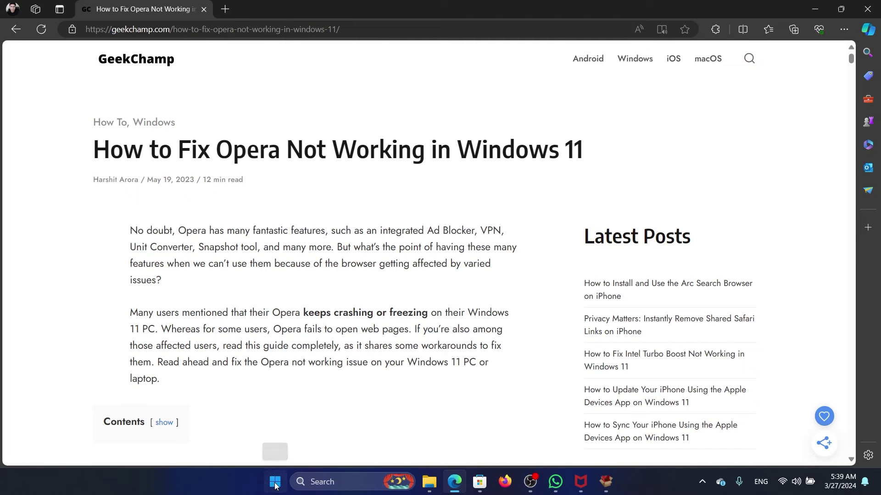
pyautogui.rightClick(276, 484)
pyautogui.click(267, 359)
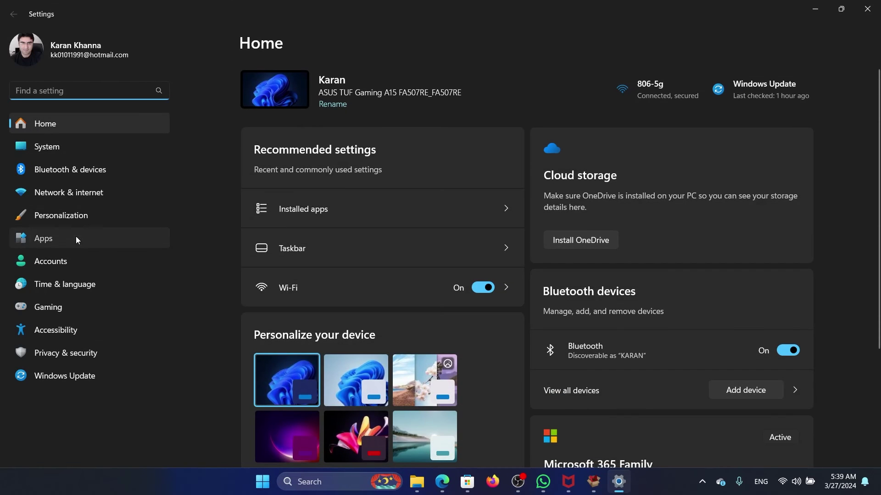
pyautogui.click(74, 238)
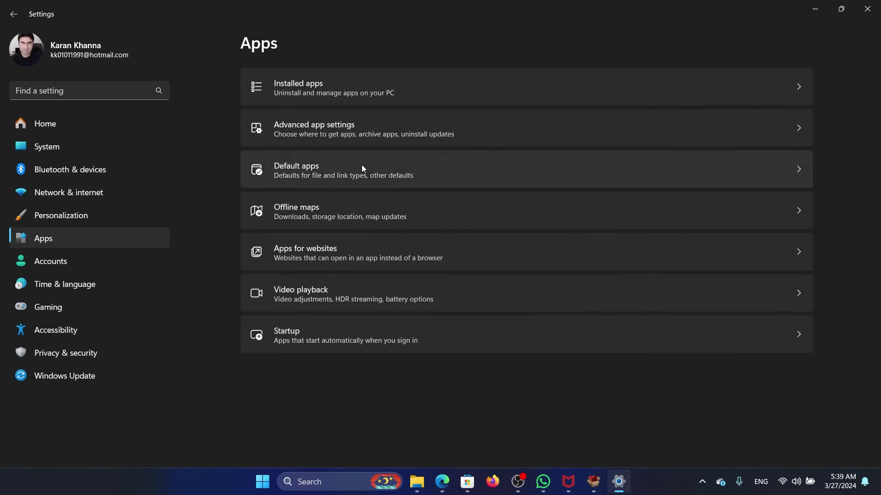
pyautogui.click(391, 79)
pyautogui.click(395, 79)
pyautogui.write('o')
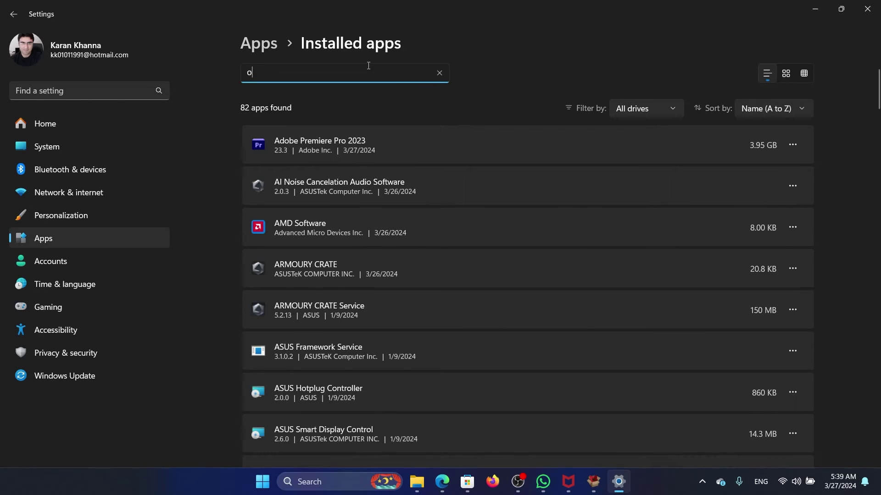
pyautogui.write('per')
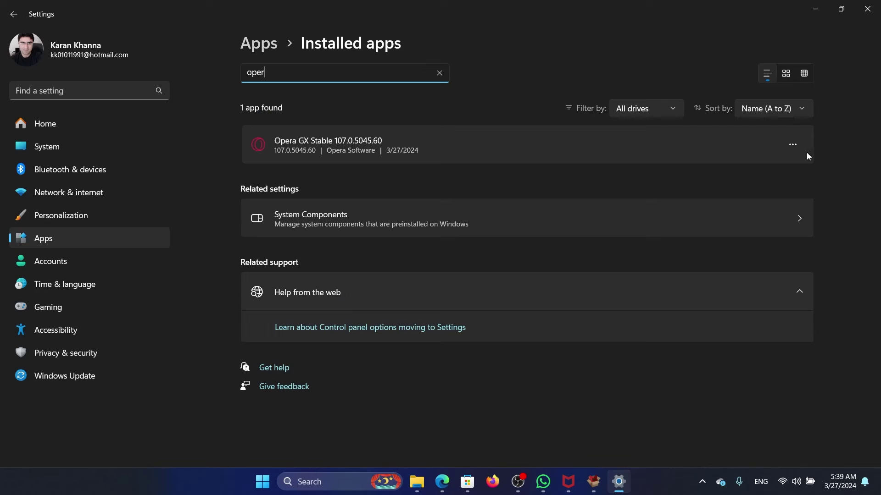
# Uninstall Opera GX Stable, confirming removal, and close the follow-up survey page.
pyautogui.click(793, 144)
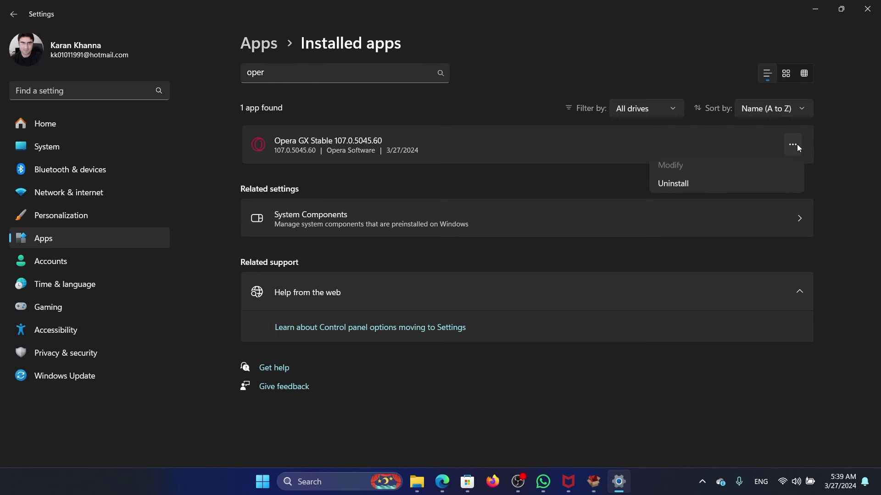
pyautogui.click(670, 188)
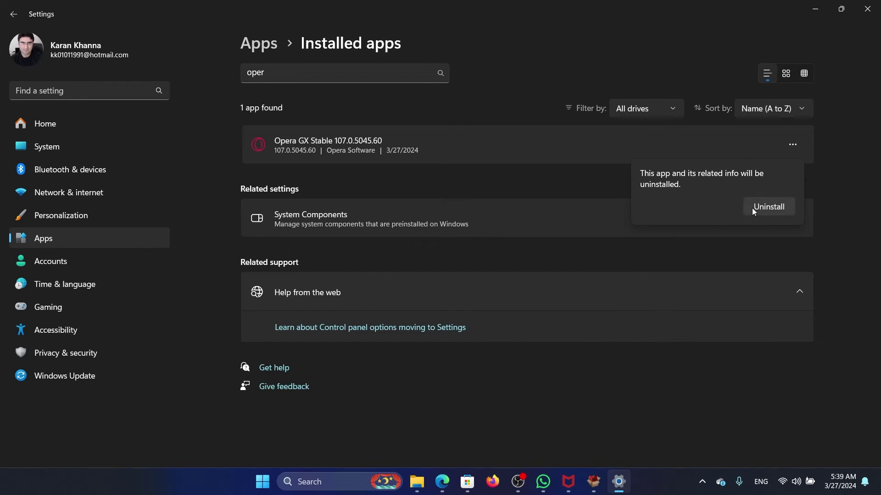
pyautogui.click(752, 208)
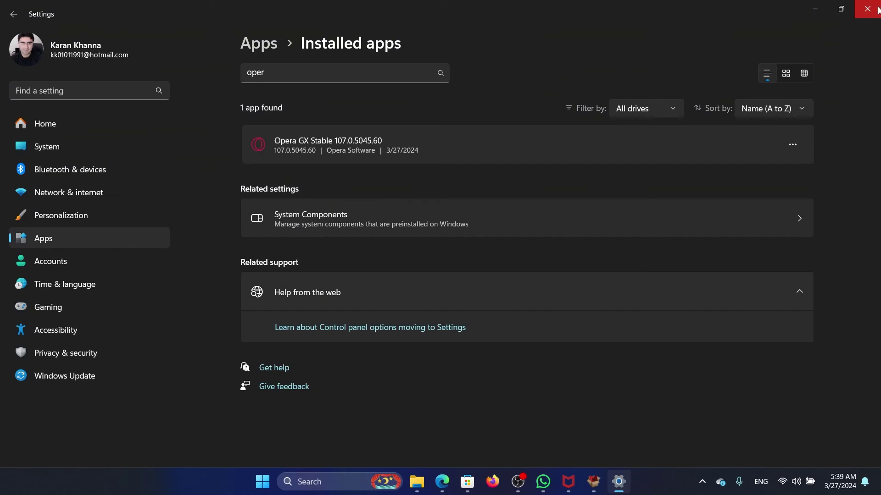
pyautogui.click(867, 9)
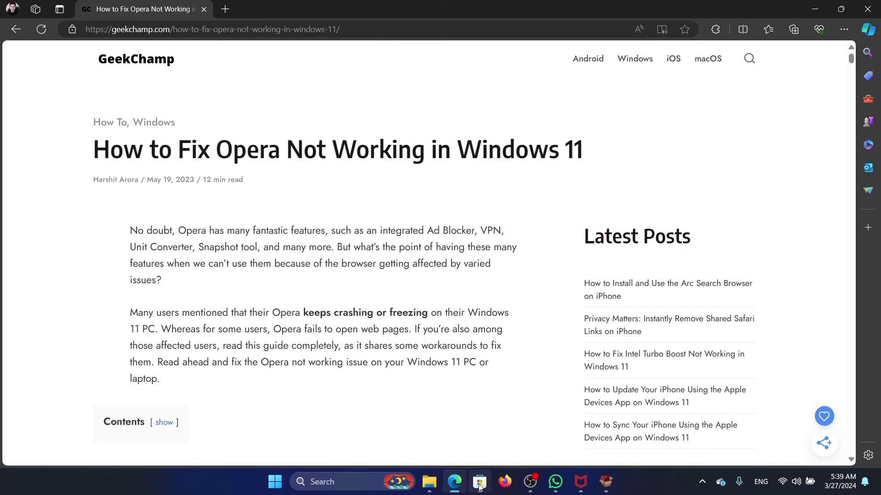
# Search Microsoft Store for 'opera', checking the Opera GX page before returning to results.
pyautogui.click(479, 482)
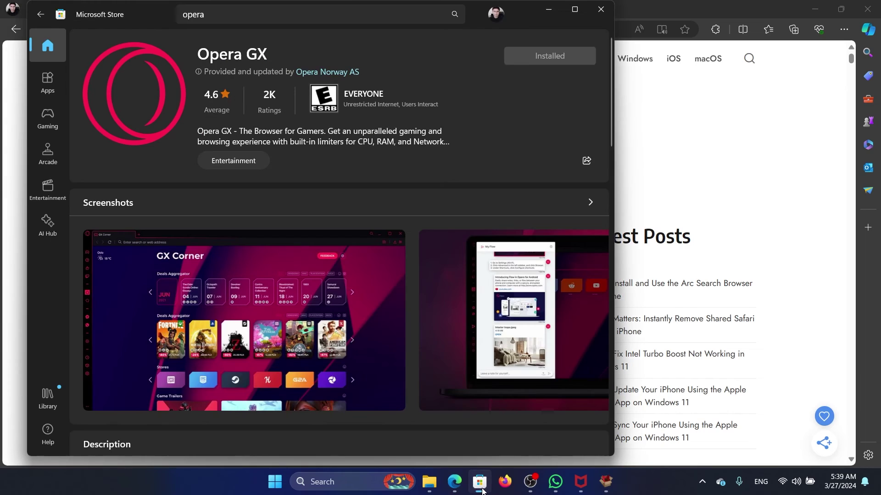
pyautogui.click(47, 40)
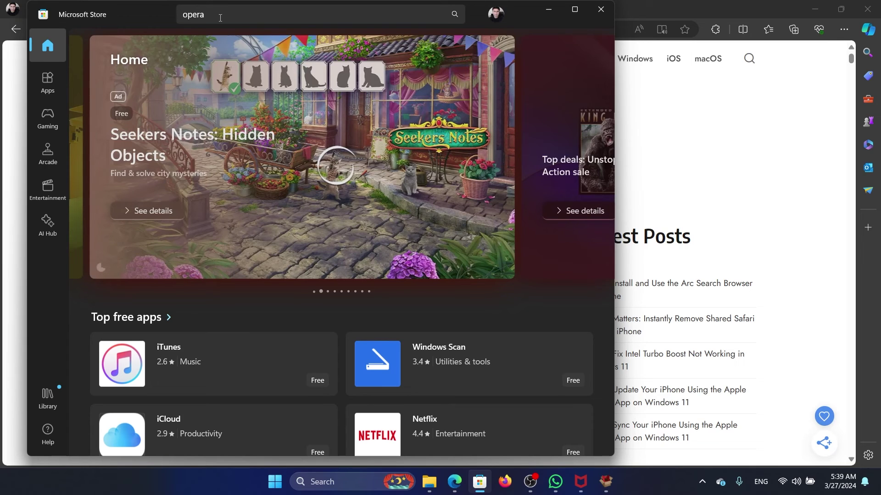
pyautogui.click(220, 18)
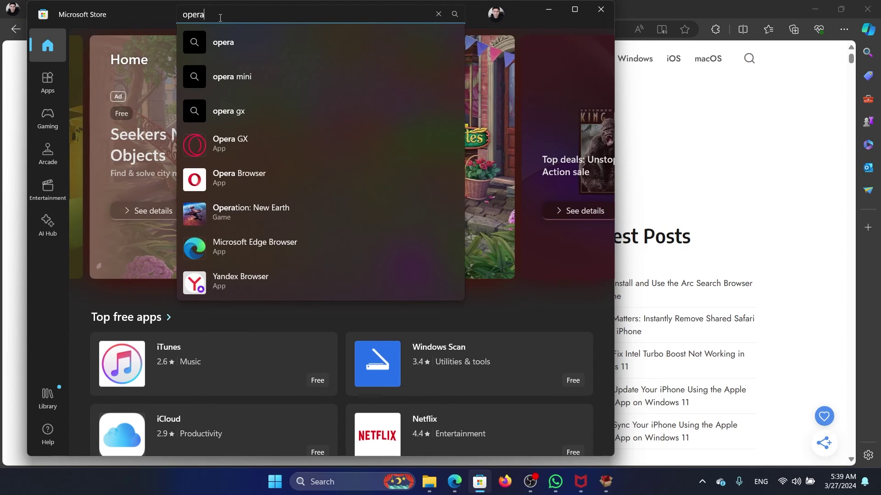
pyautogui.press('Return')
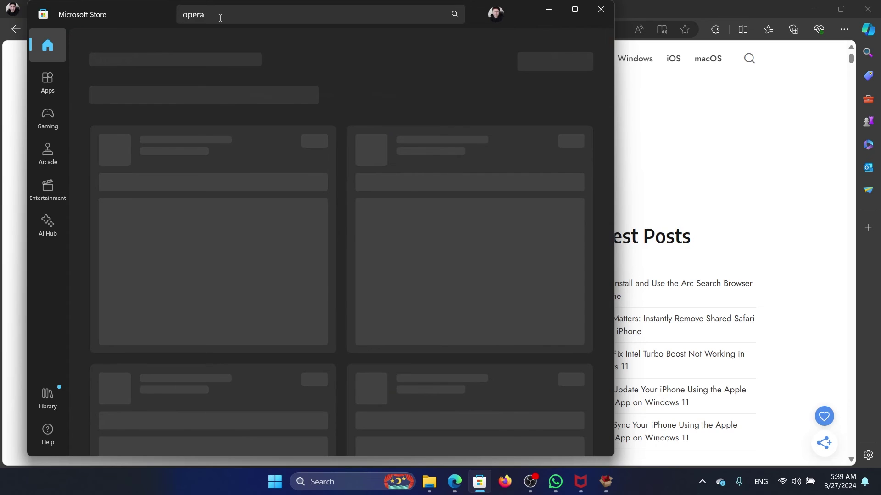
pyautogui.click(213, 147)
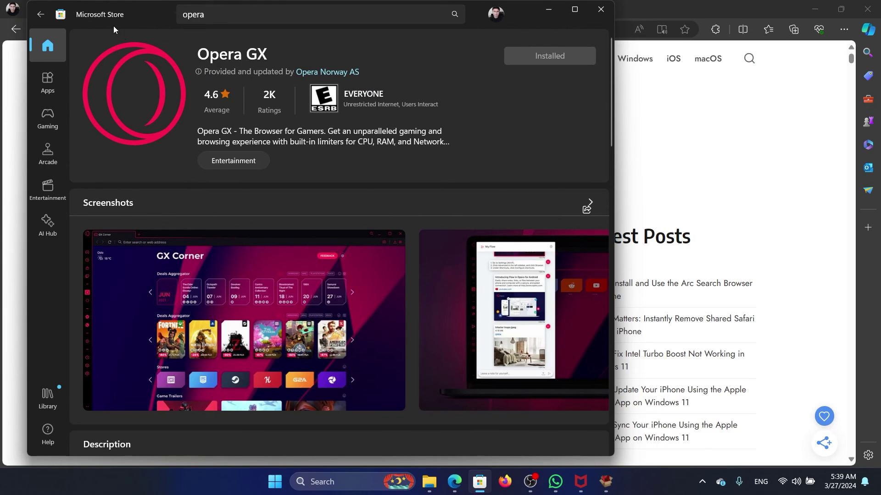
pyautogui.click(41, 14)
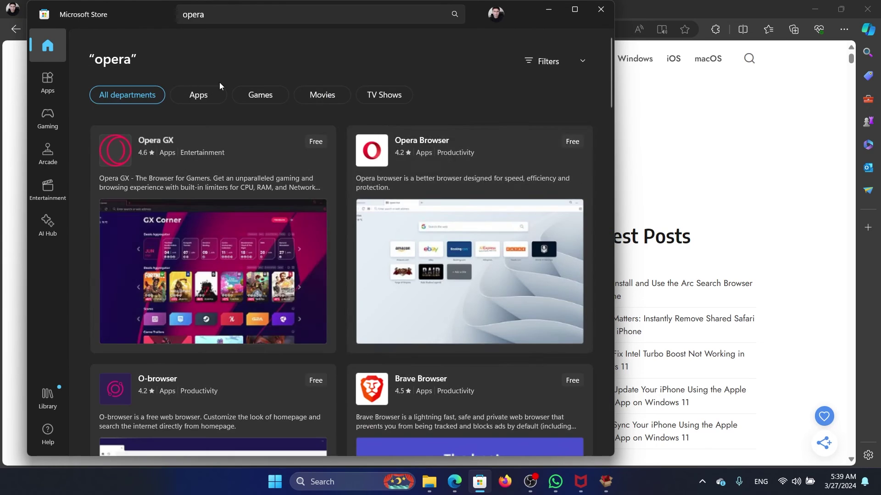
# Start installing Opera Browser from its Store page and bring the Edge article back in front.
pyautogui.click(457, 159)
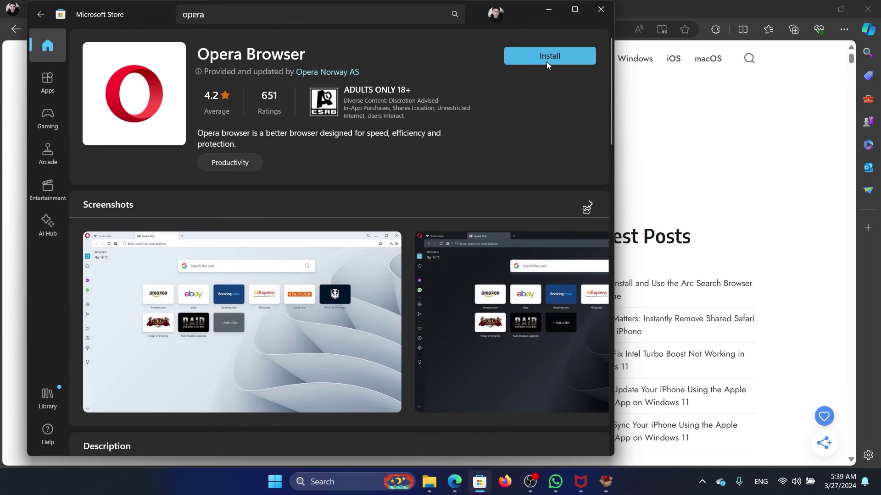
pyautogui.click(546, 61)
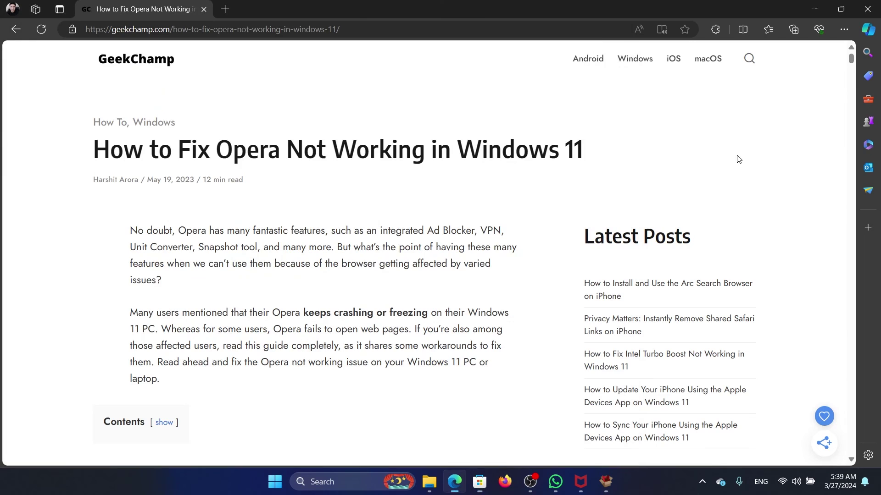
pyautogui.click(735, 158)
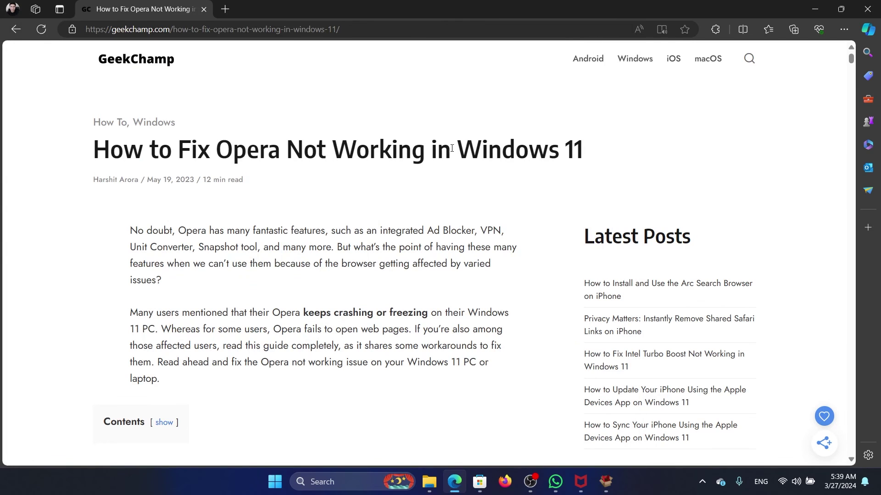